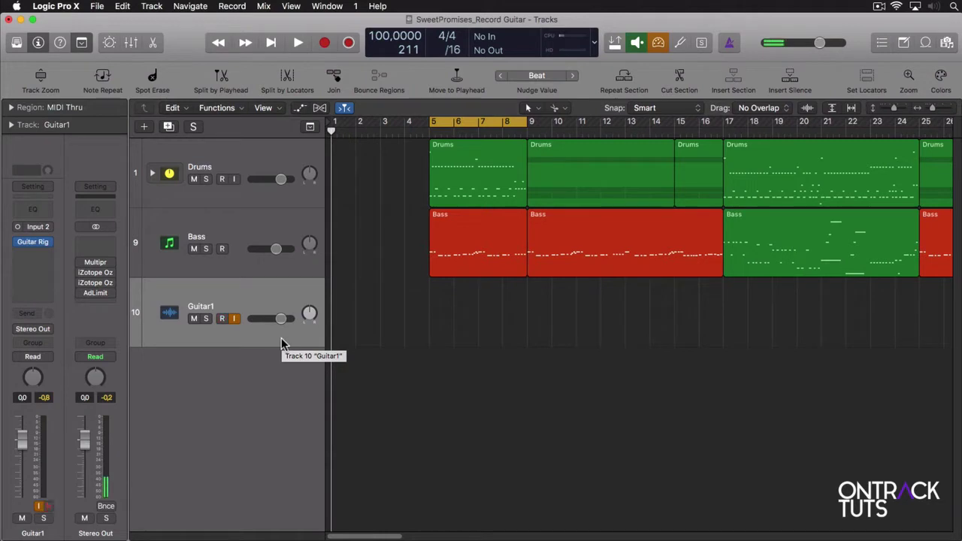
- Arm the Guitar1 track for recording, turn on the metronome, and review its click options
{"action": "key", "text": "ctrl+r"}
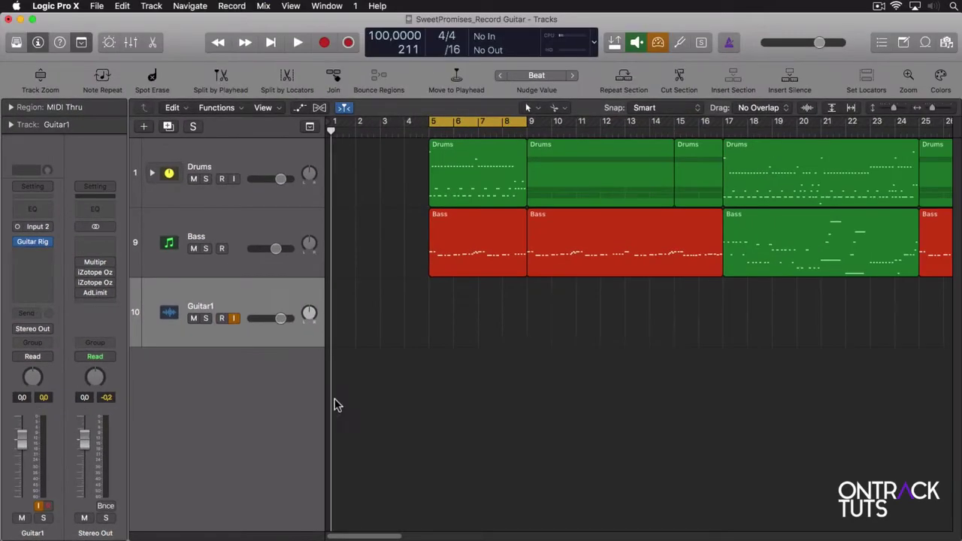
{"action": "left_click", "coordinate": [730, 42]}
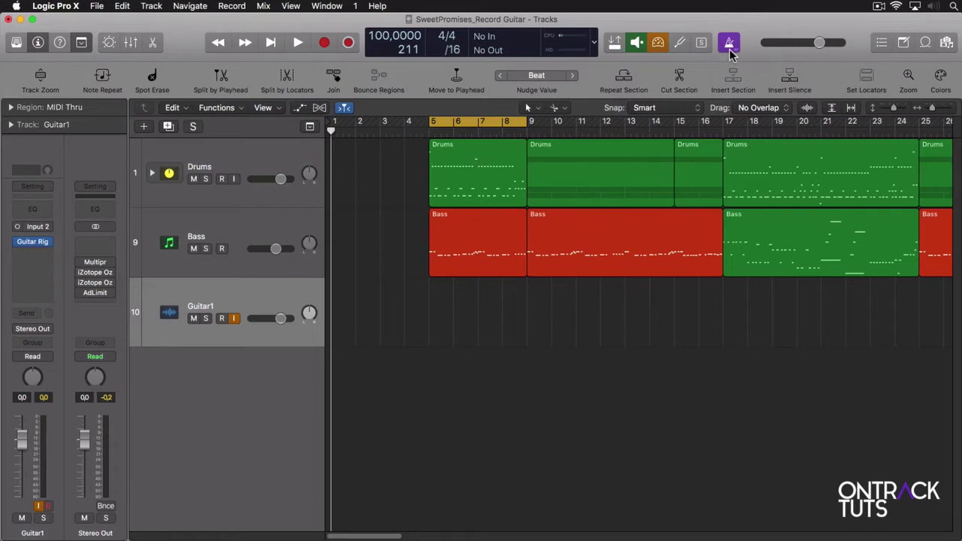
{"action": "right_click", "coordinate": [736, 53]}
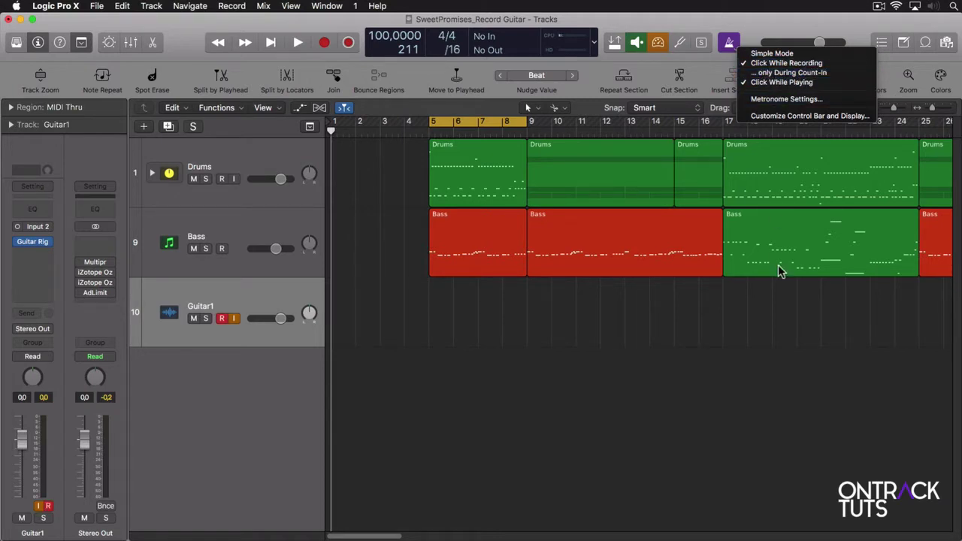
{"action": "left_click", "coordinate": [786, 303]}
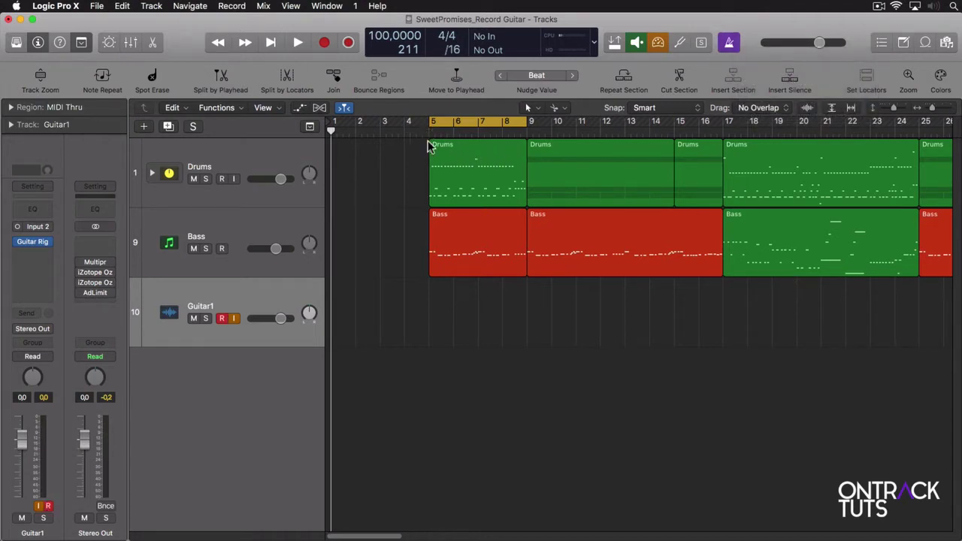
{"action": "mouse_move", "coordinate": [432, 123]}
{"action": "left_mouse_down"}
{"action": "mouse_move", "coordinate": [460, 124]}
{"action": "mouse_move", "coordinate": [430, 126]}
{"action": "left_mouse_up"}
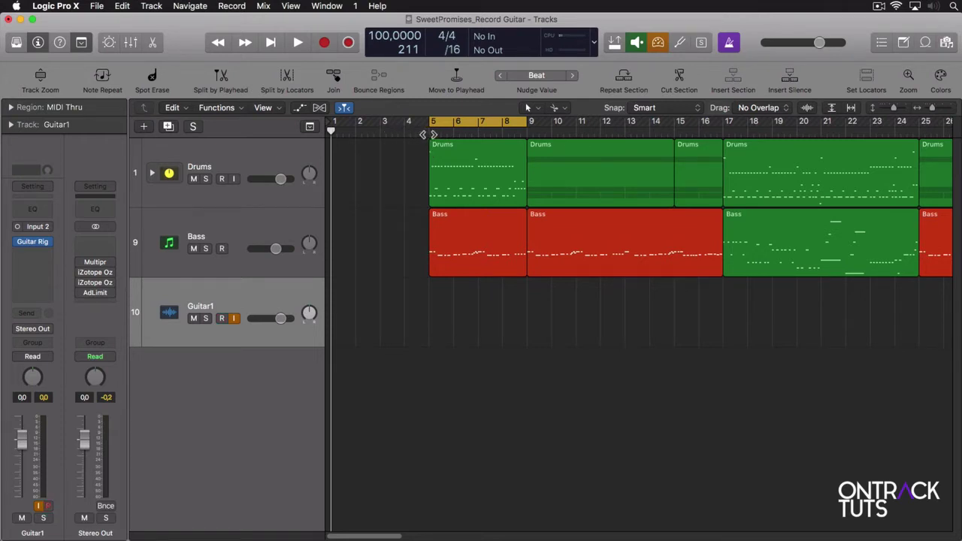
- Review the available count-in lengths in the project's recording settings, keeping 1 Bar selected
{"action": "right_click", "coordinate": [331, 52]}
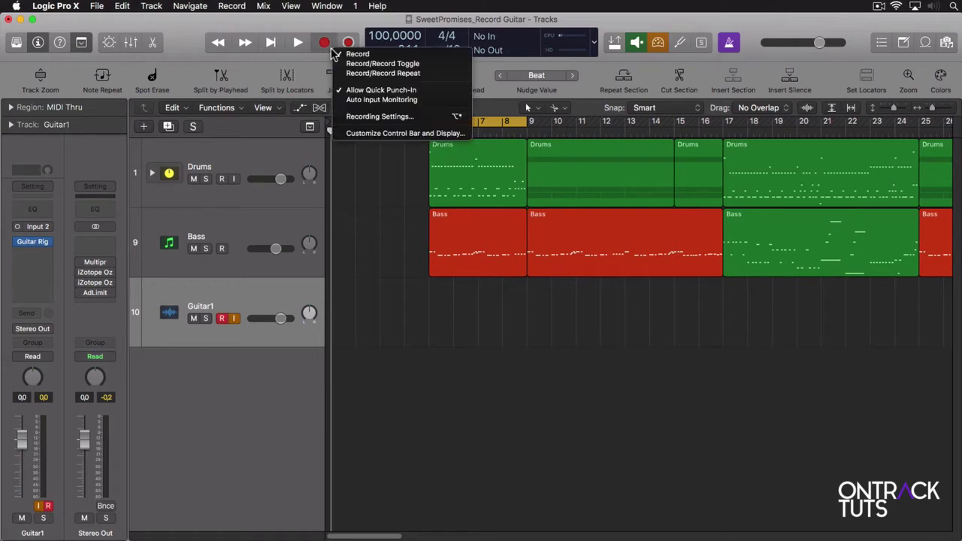
{"action": "left_click", "coordinate": [355, 116]}
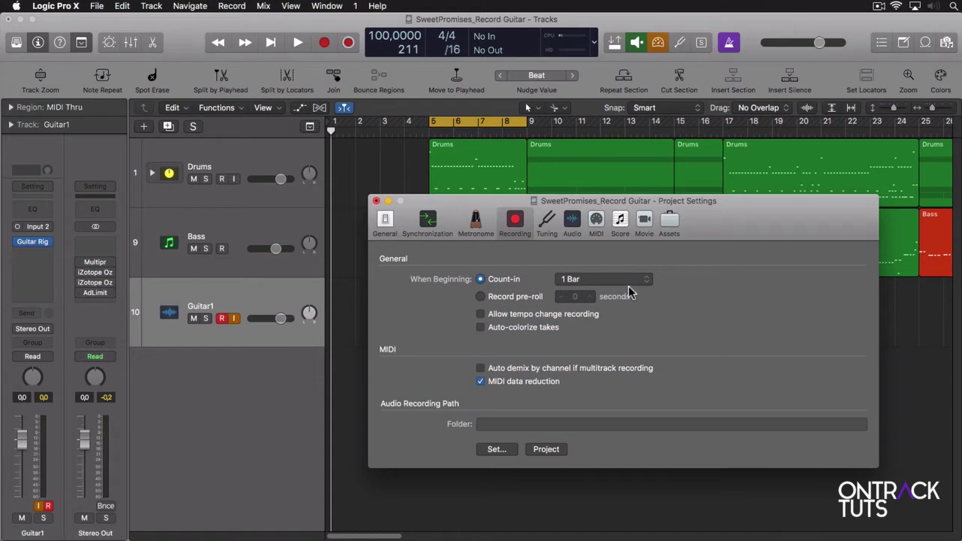
{"action": "left_click", "coordinate": [602, 279]}
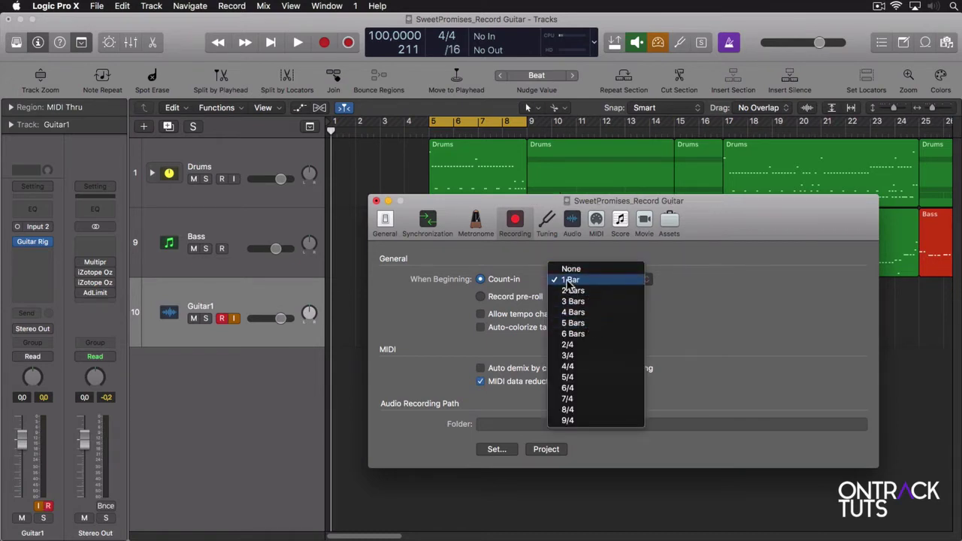
{"action": "left_click", "coordinate": [536, 265]}
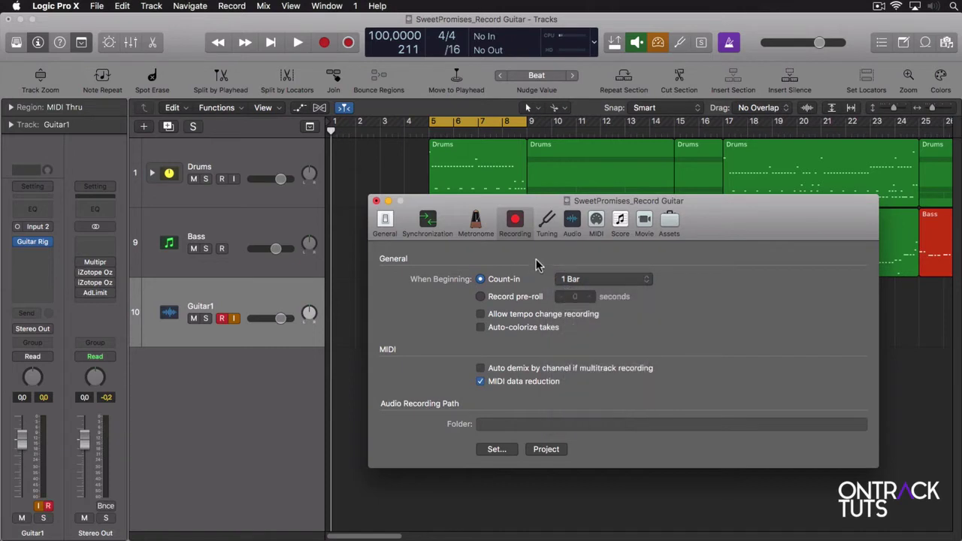
{"action": "left_click", "coordinate": [376, 201]}
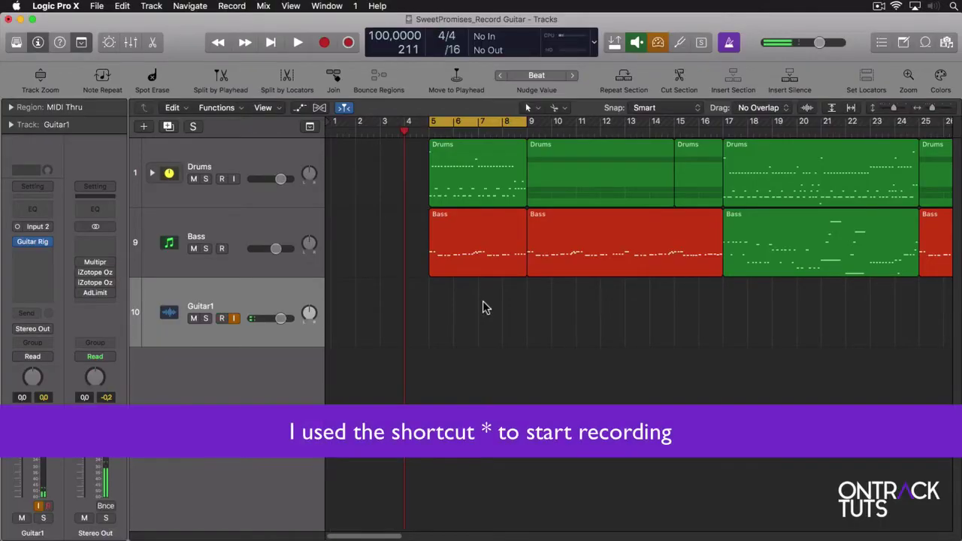
- Record a guitar take on the Guitar1 track from bar 5 to bar 9 and enlarge its region to inspect the waveform
{"action": "key", "text": "KP_Multiply"}
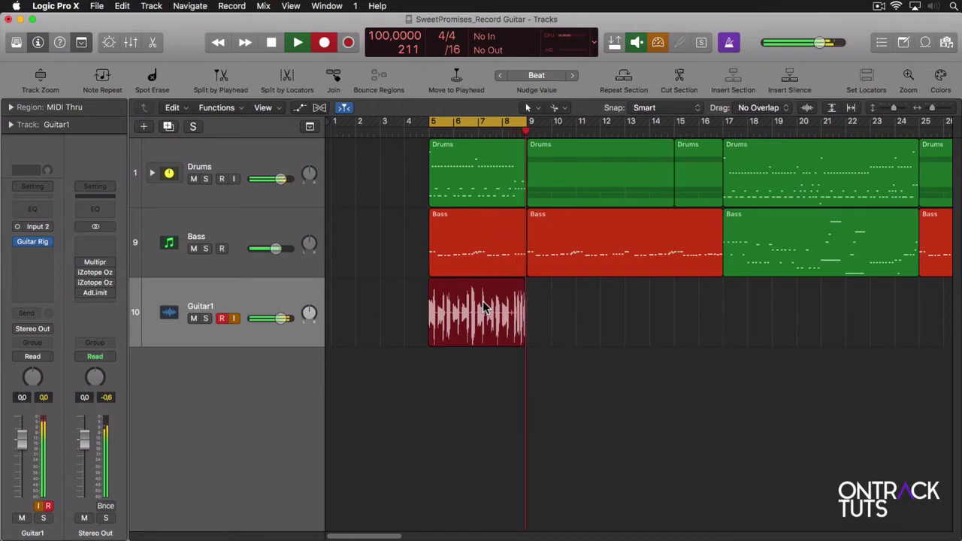
{"action": "key", "text": "space"}
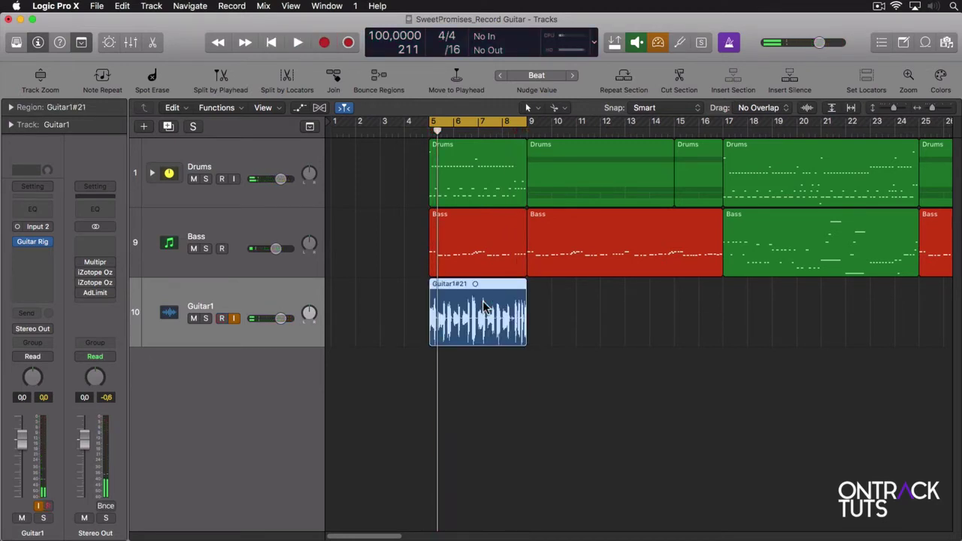
{"action": "key", "text": "z"}
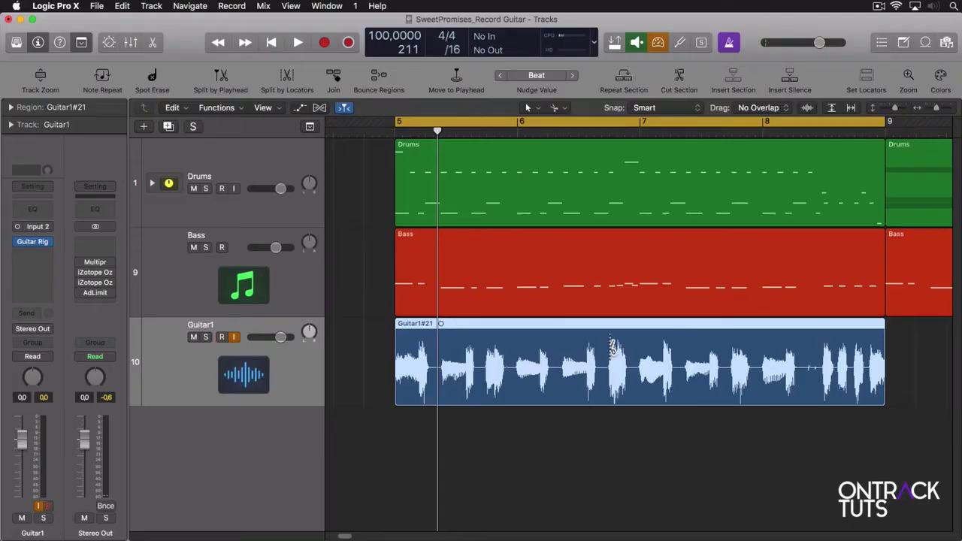
- Delete the recorded guitar region and record a replacement take on Guitar1 from bar 5 to bar 9
{"action": "key", "text": "Delete"}
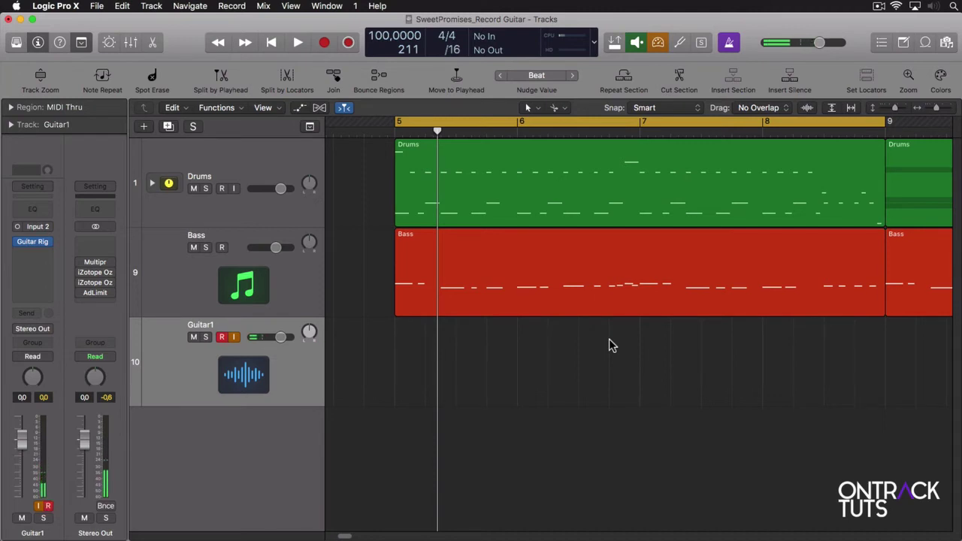
{"action": "key", "text": "r"}
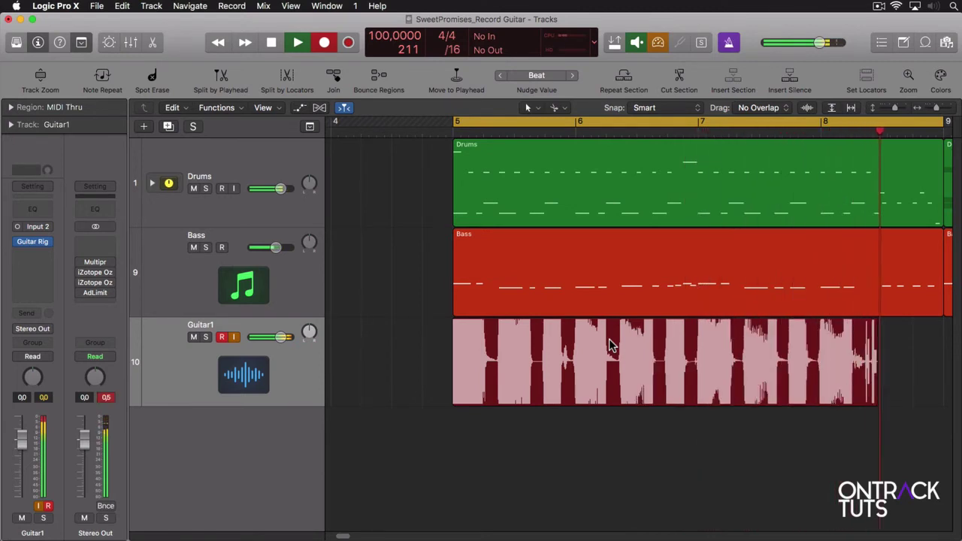
{"action": "key", "text": "space"}
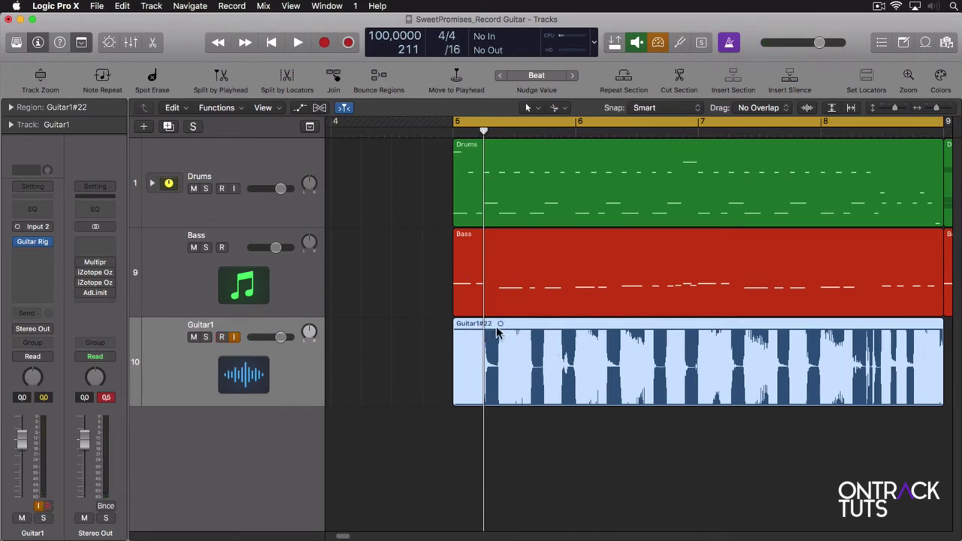
- Solo the Guitar1 track and play back the new take to check how it sounds
{"action": "left_click", "coordinate": [580, 438]}
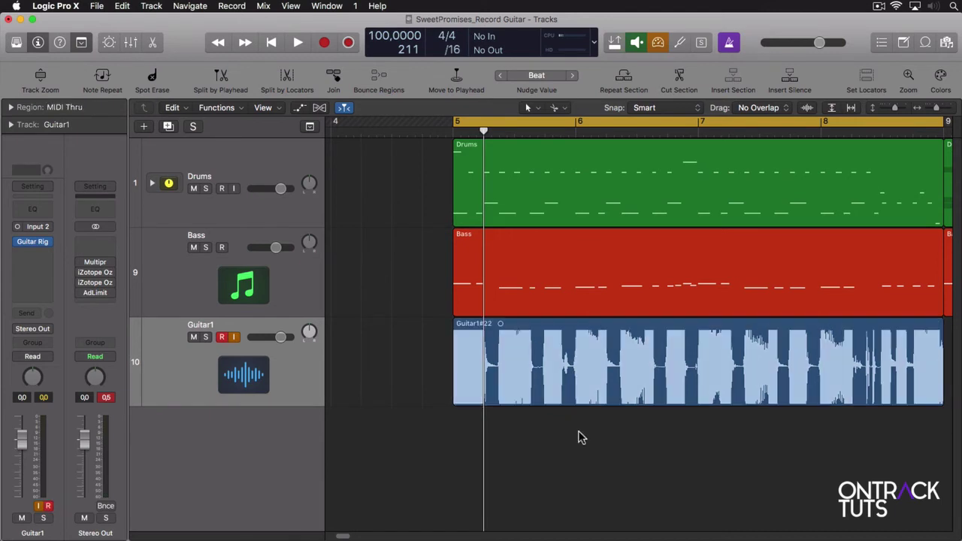
{"action": "left_click", "coordinate": [206, 338]}
{"action": "key", "text": "space"}
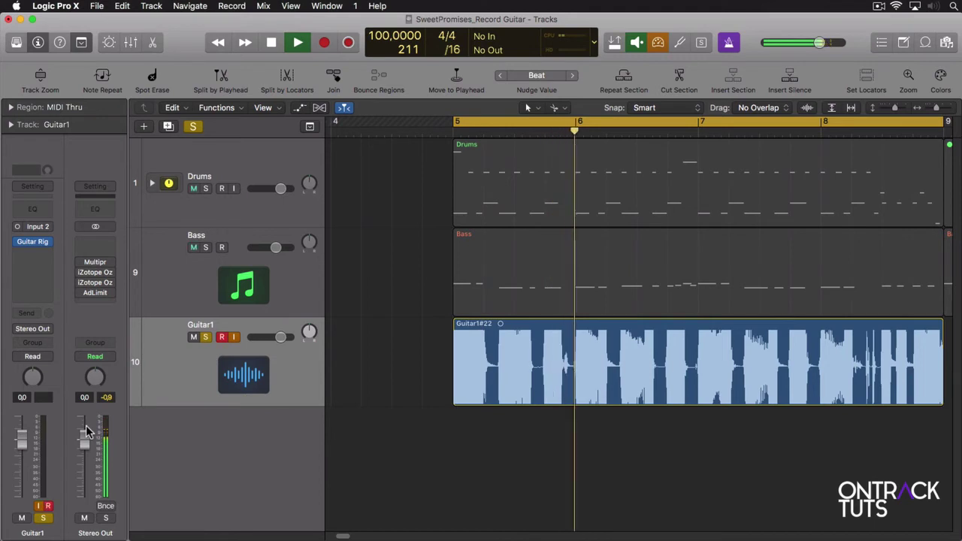
{"action": "key", "text": "space"}
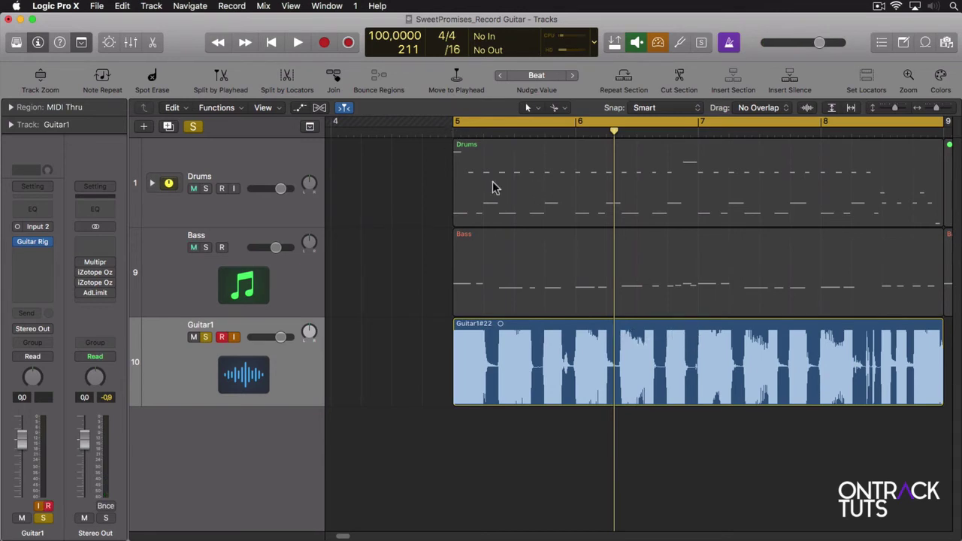
- Examine the Guitar1 region's waveform in the audio editor, close the editor, and unsolo the track
{"action": "left_click", "coordinate": [561, 322]}
{"action": "double_click", "coordinate": [560, 322]}
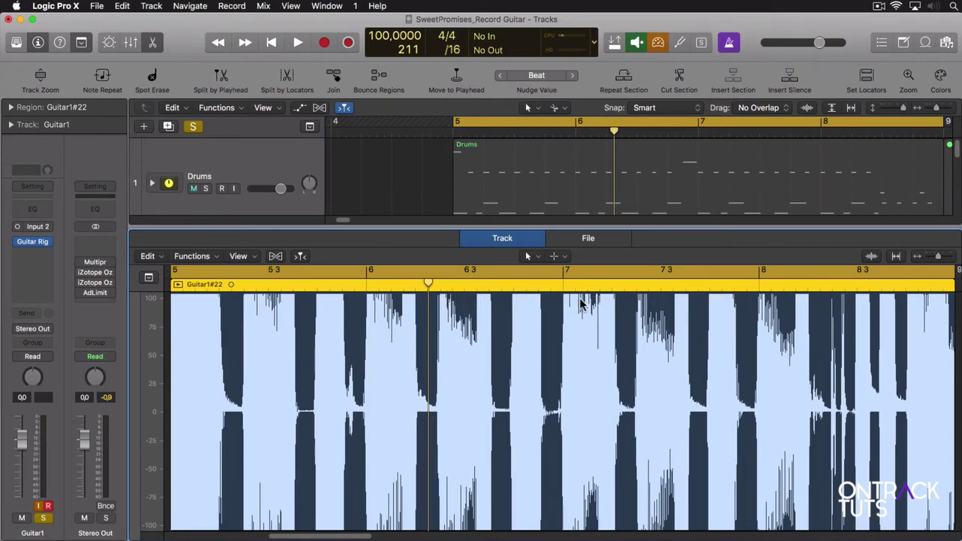
{"action": "key", "text": "p"}
{"action": "key", "text": "p"}
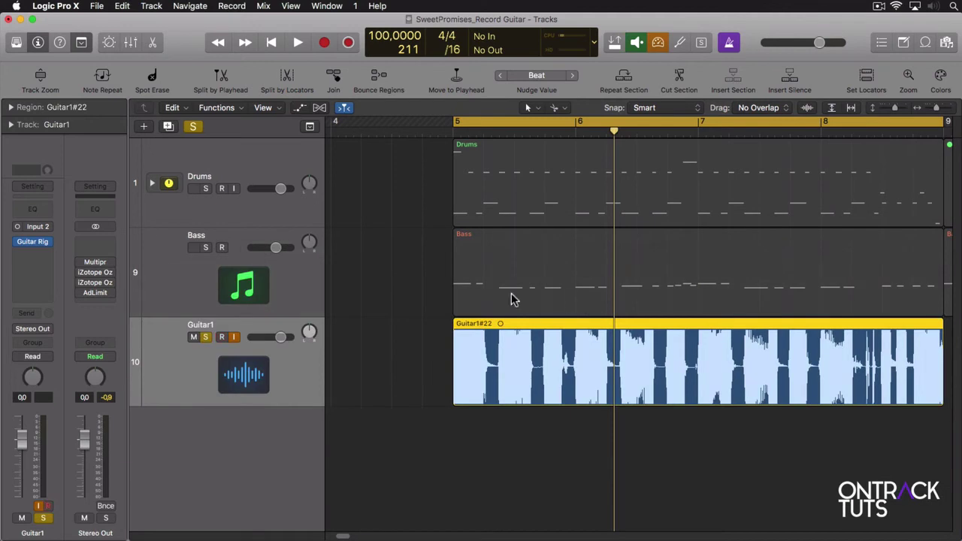
{"action": "left_click", "coordinate": [205, 338]}
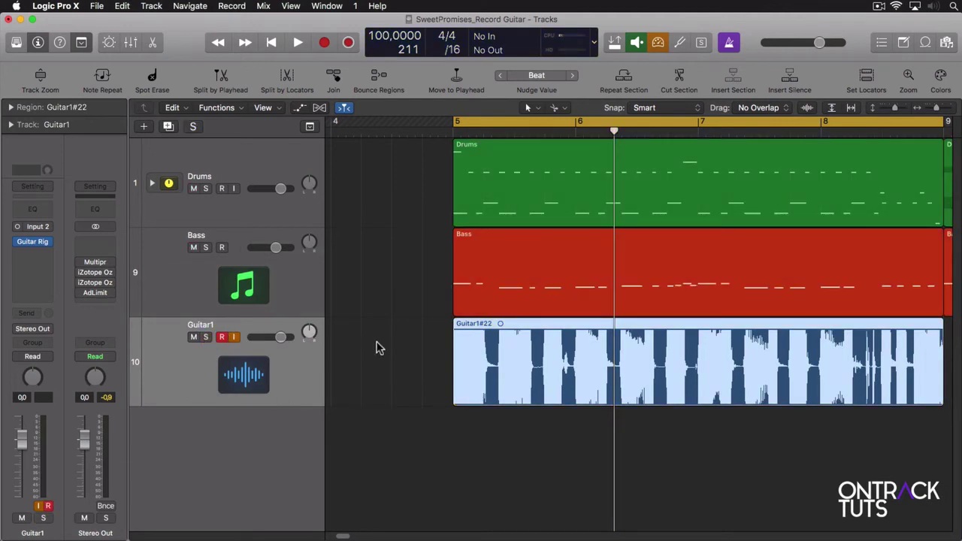
- Delete the Guitar1 region together with its audio file and record a new guitar take starting at bar 5
{"action": "key", "text": "Delete"}
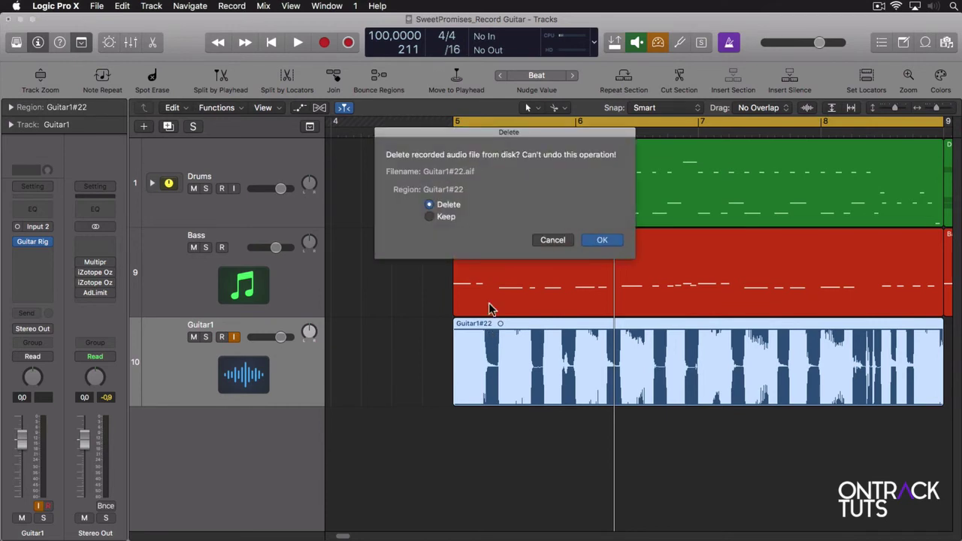
{"action": "left_click", "coordinate": [601, 242]}
{"action": "key", "text": "super+Left"}
{"action": "key", "text": "super+Up"}
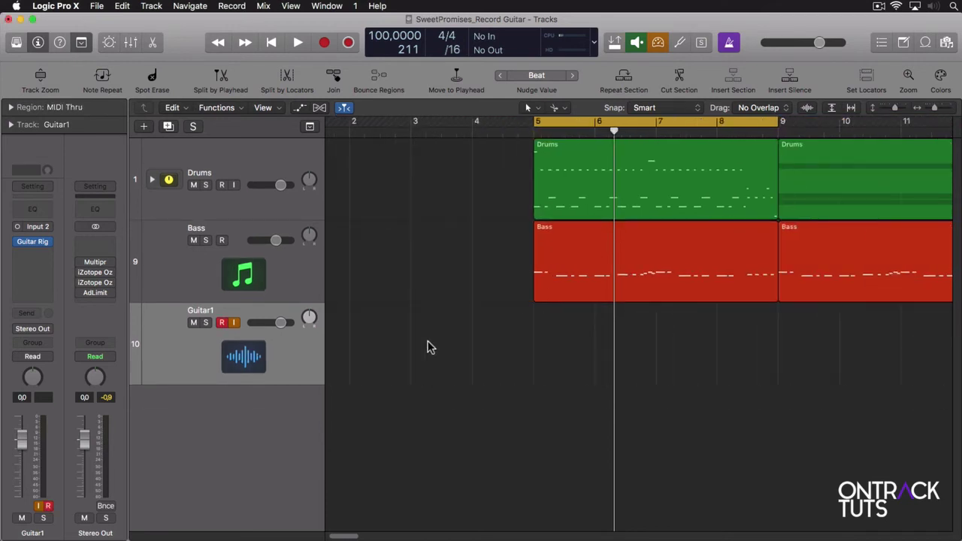
{"action": "key", "text": "r"}
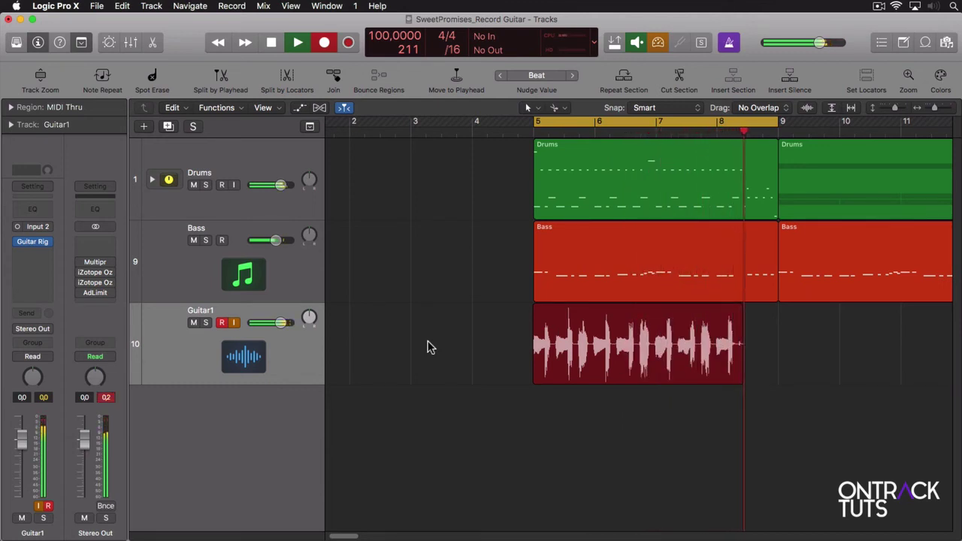
{"action": "key", "text": "space"}
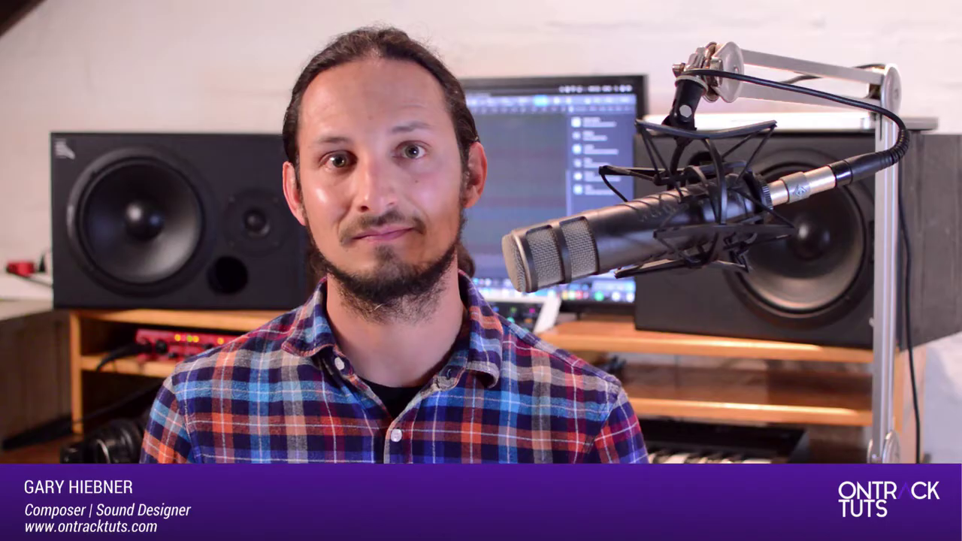